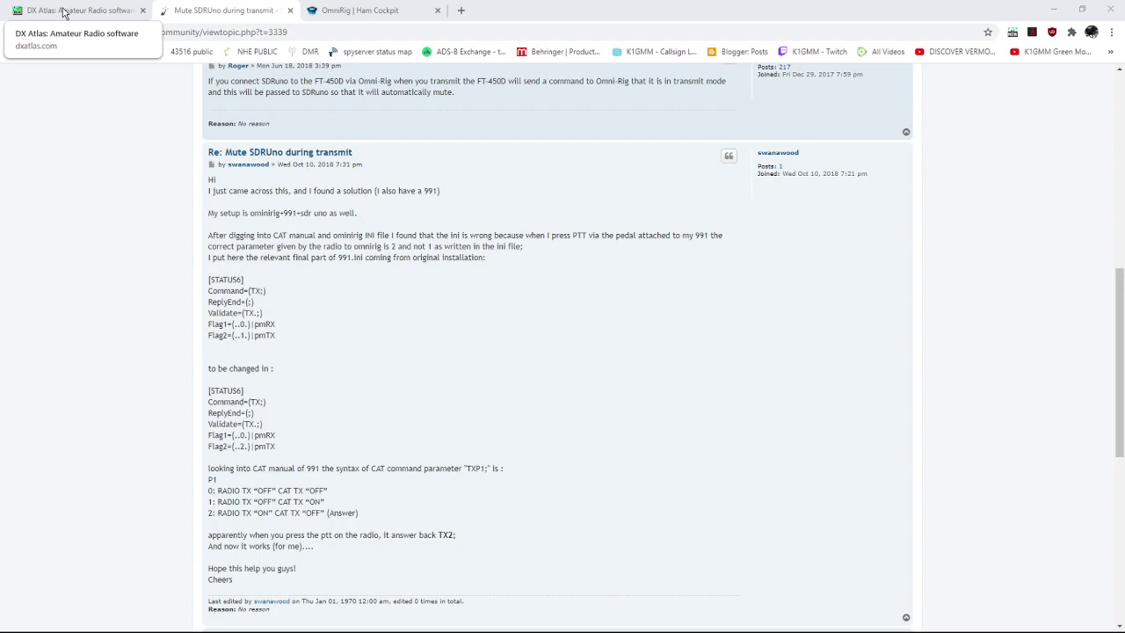
Find the INI files for OmniRig entry on the DX Atlas downloads page.
left_click(64, 11)
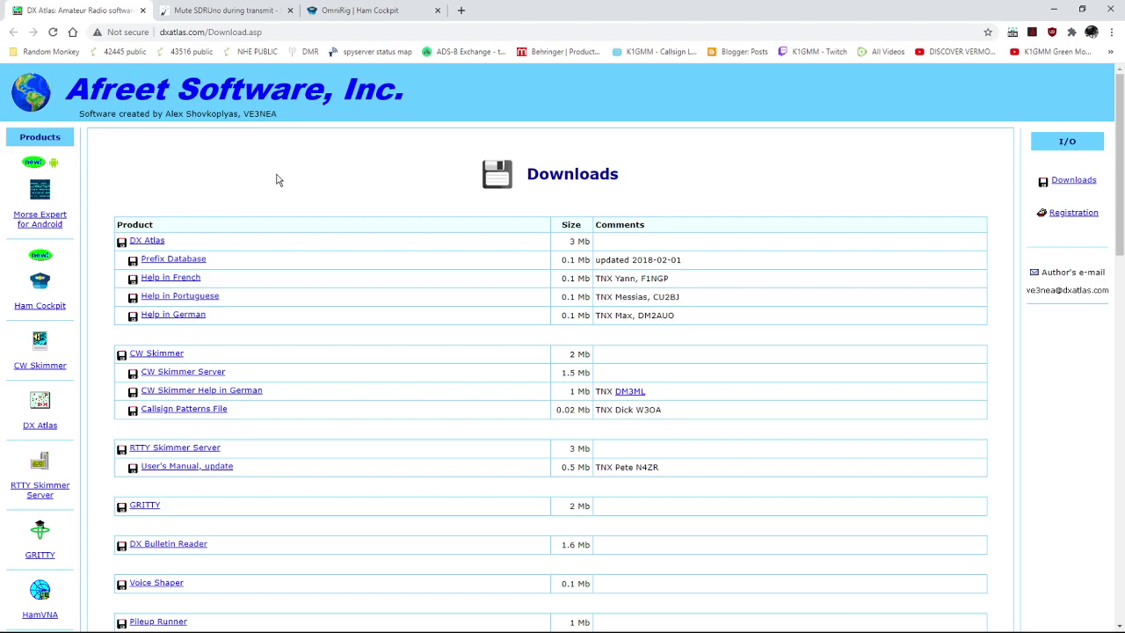
scroll(288, 247, "down", 9)
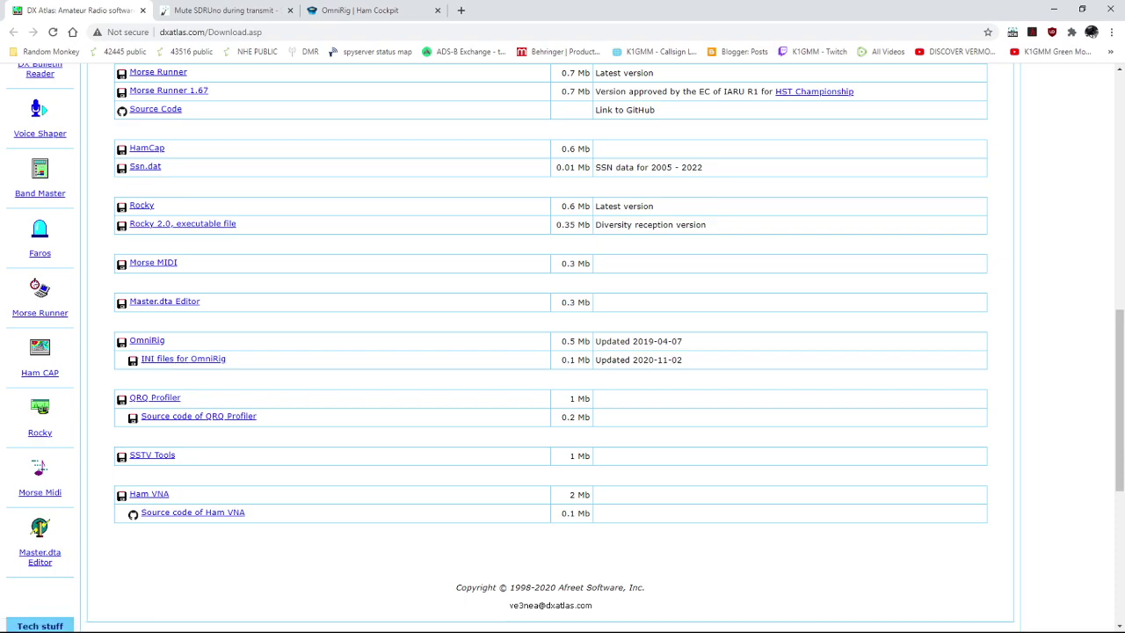
Switch to File Explorer and start extracting all files from the RigIni archive in the Downloads folder.
key("super+e")
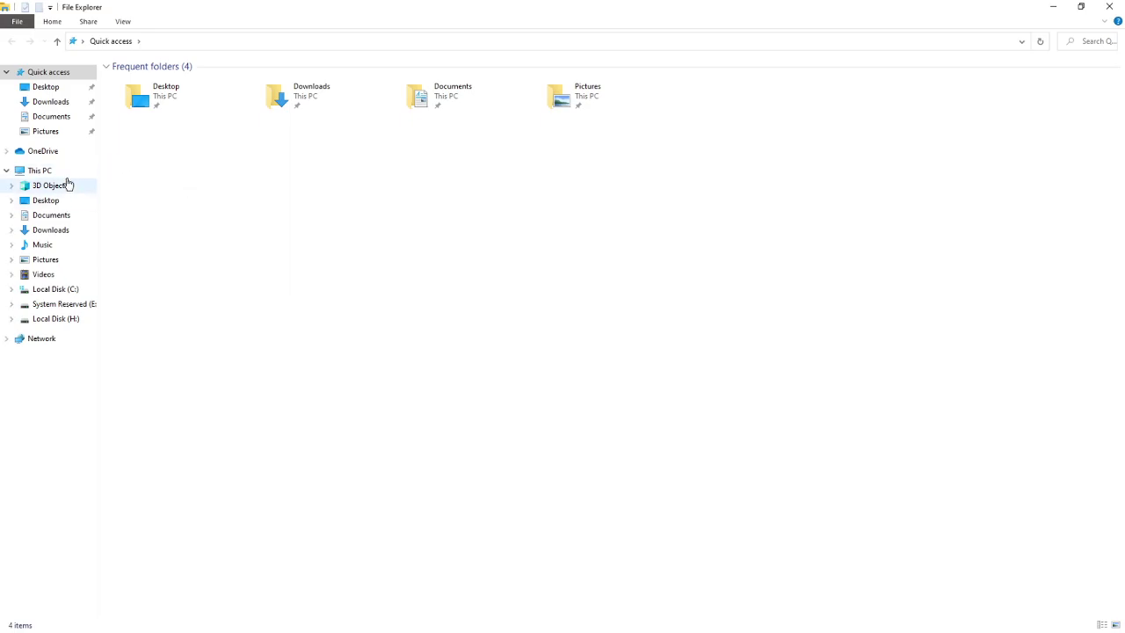
left_click(62, 104)
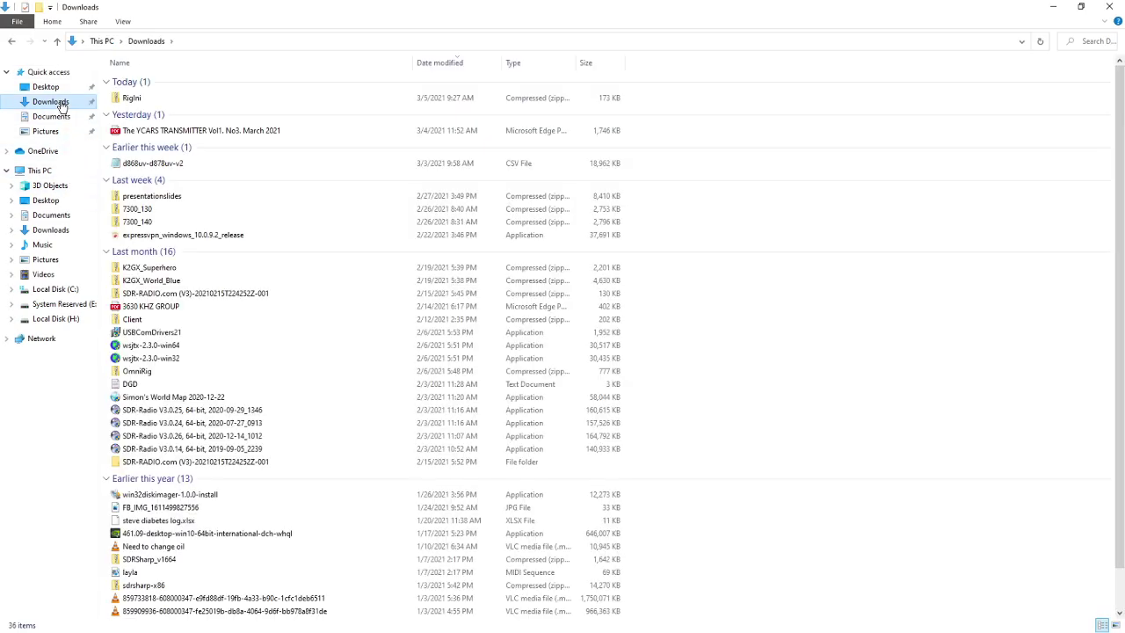
left_click(131, 100)
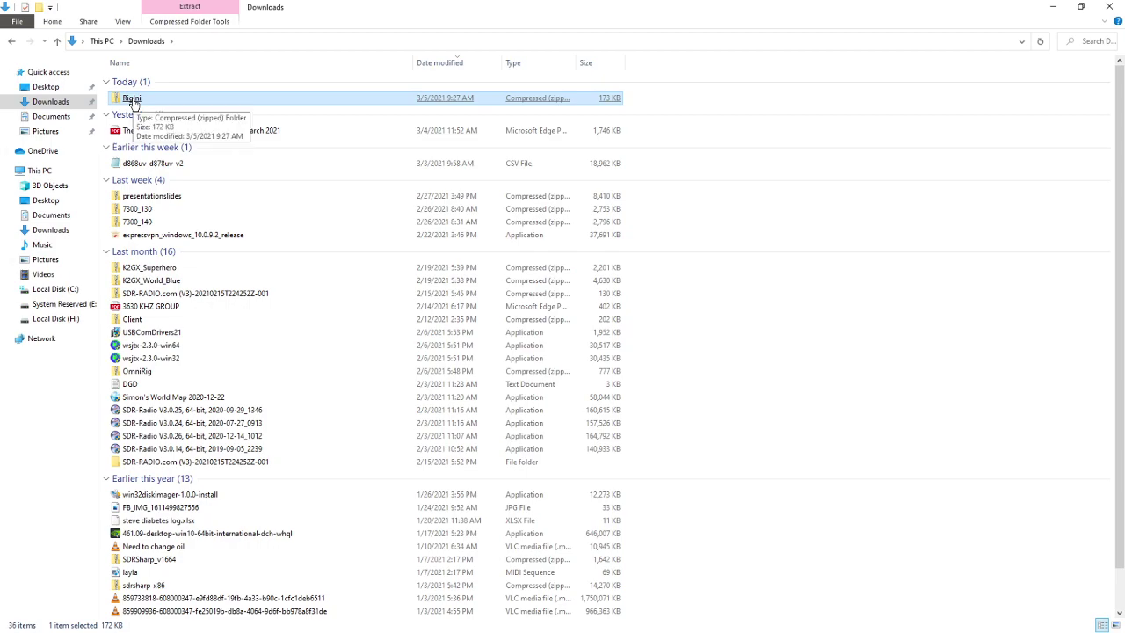
right_click(132, 104)
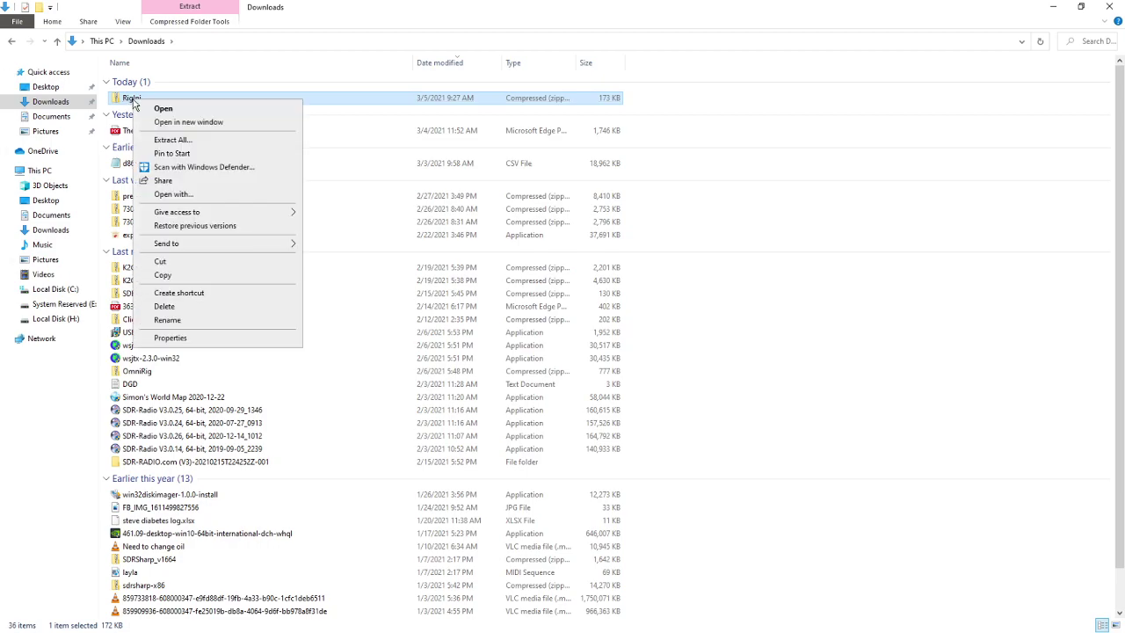
left_click(170, 141)
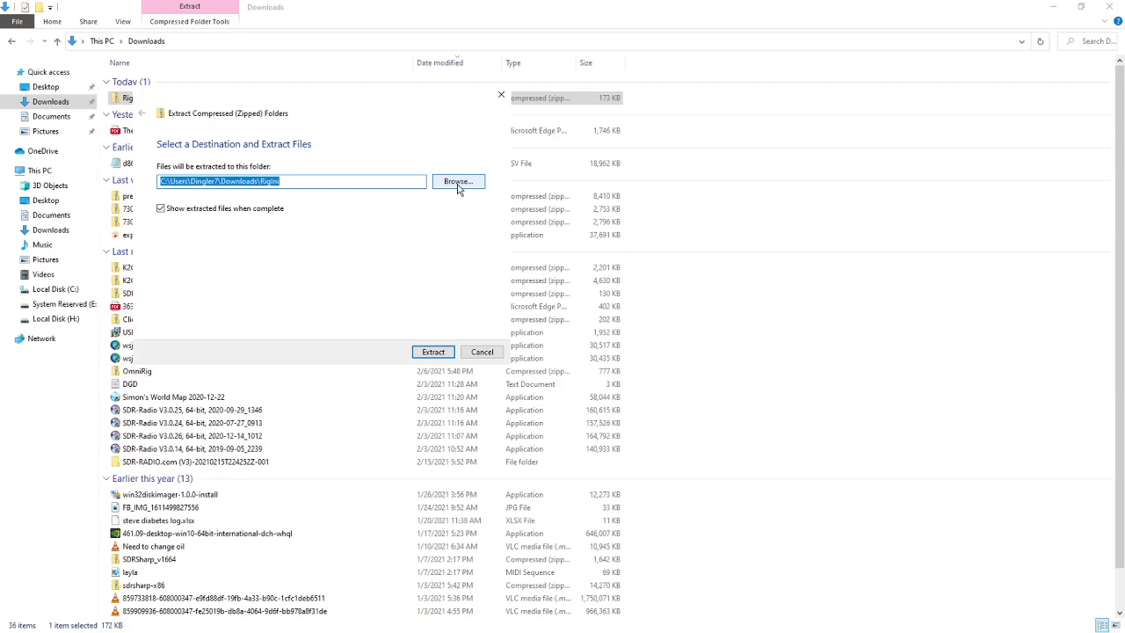
Set the extraction destination to C:\Program Files (x86)\Afreet\OmniRig\Rigs.
left_click(457, 182)
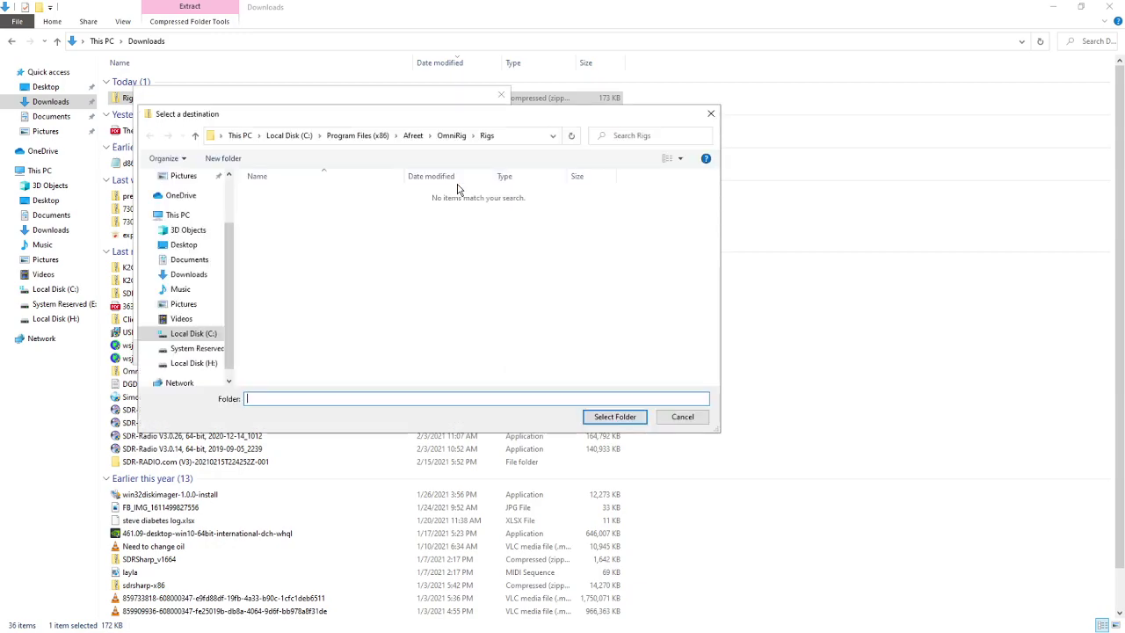
left_click(181, 333)
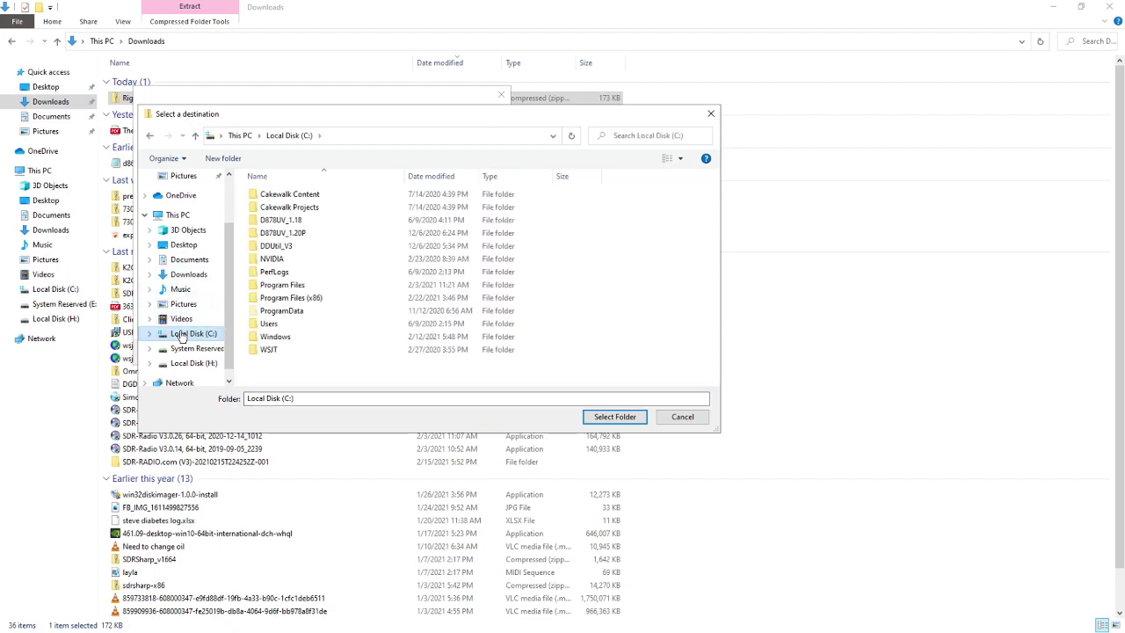
double_click(275, 299)
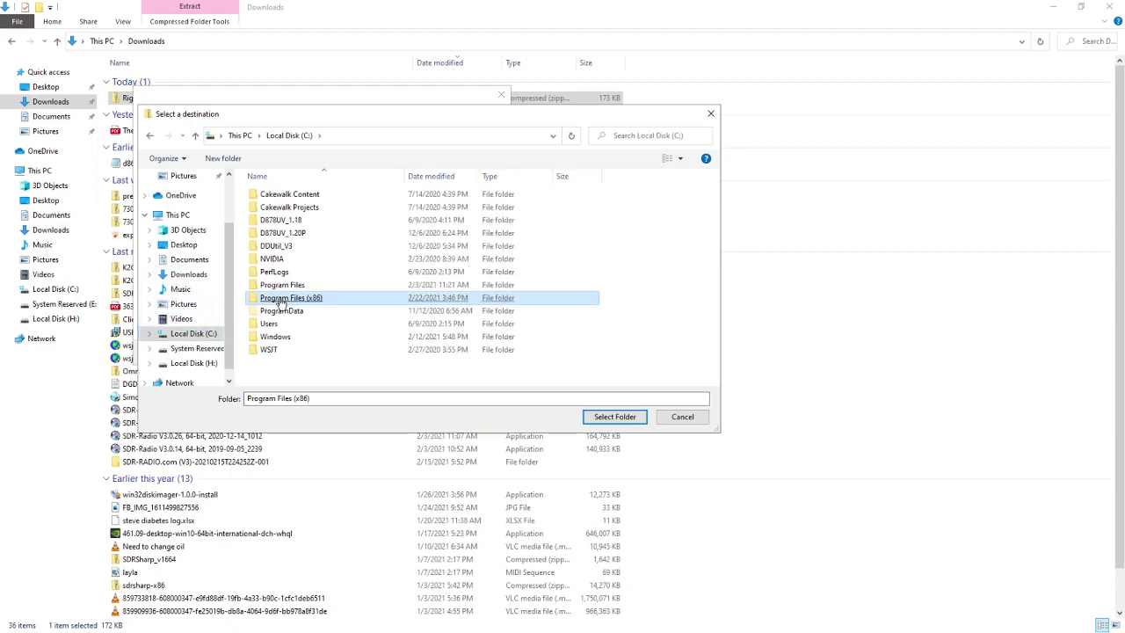
left_click(275, 297)
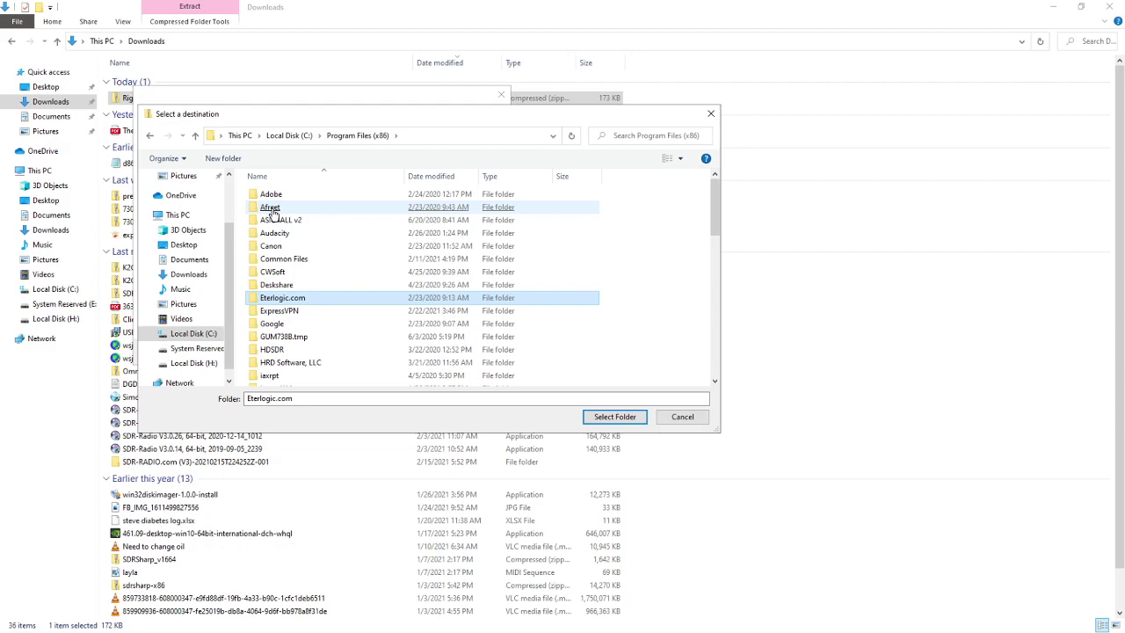
left_click(269, 208)
double_click(272, 211)
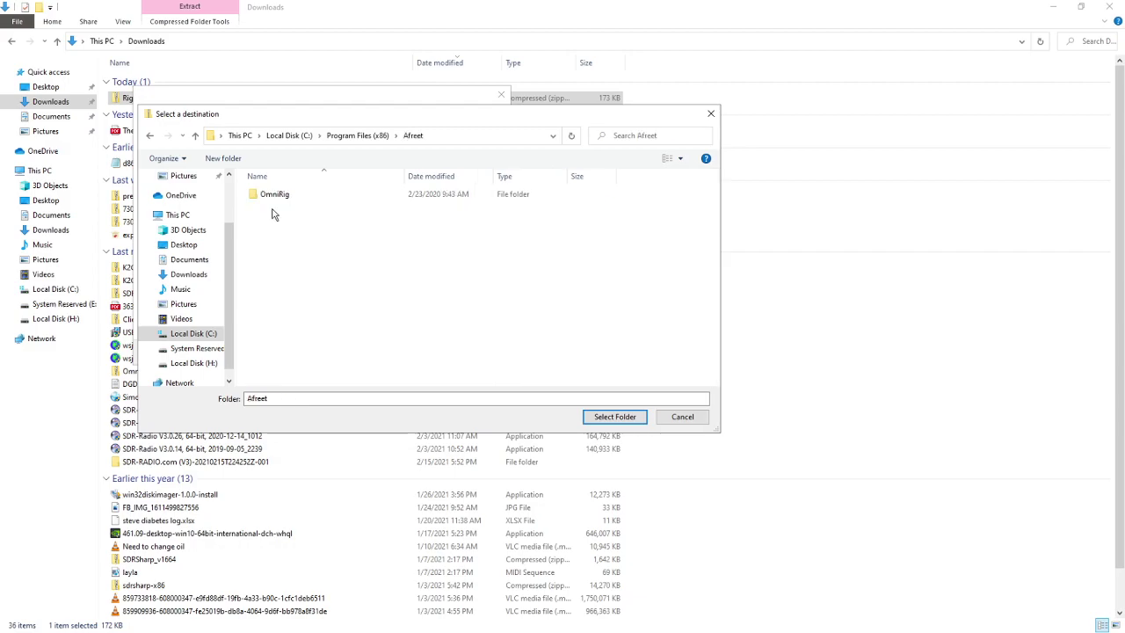
left_click(271, 196)
double_click(271, 195)
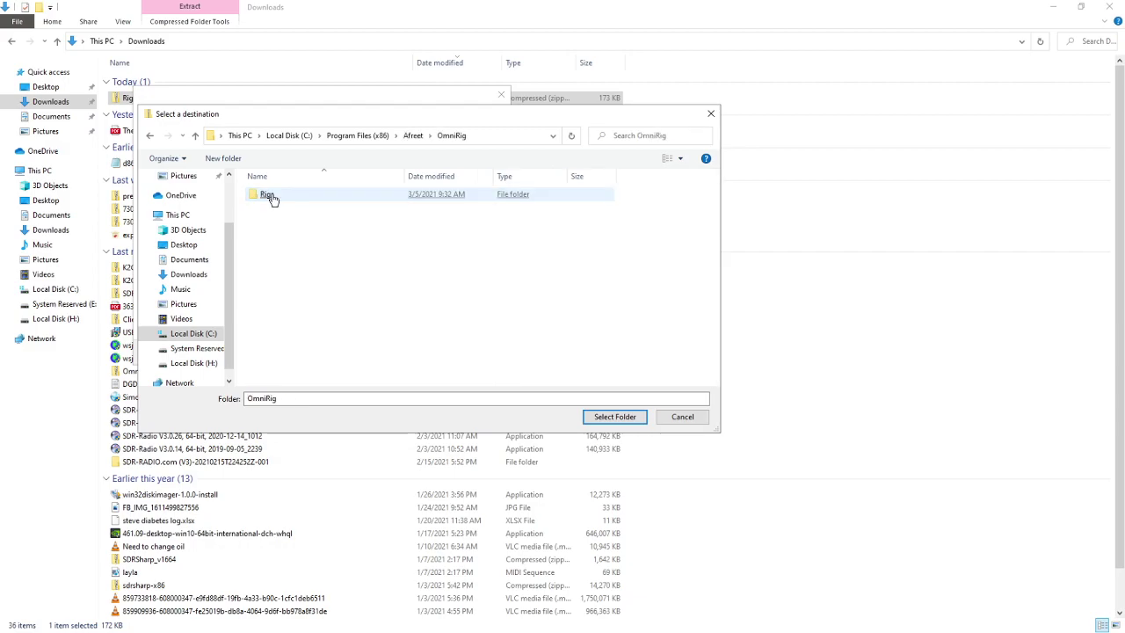
left_click(273, 201)
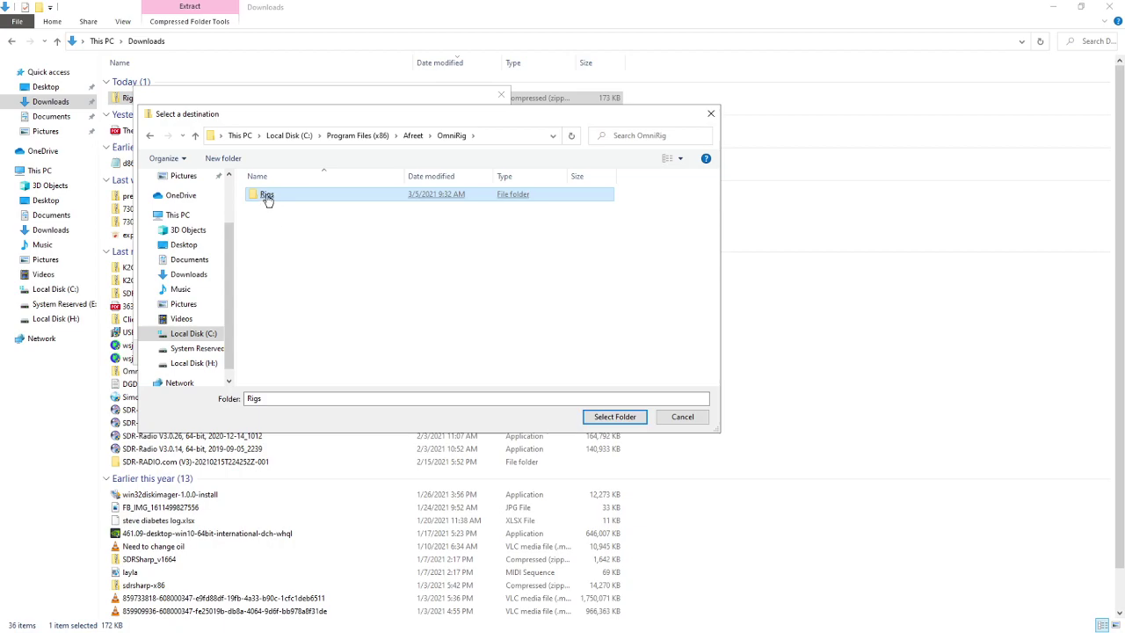
double_click(267, 196)
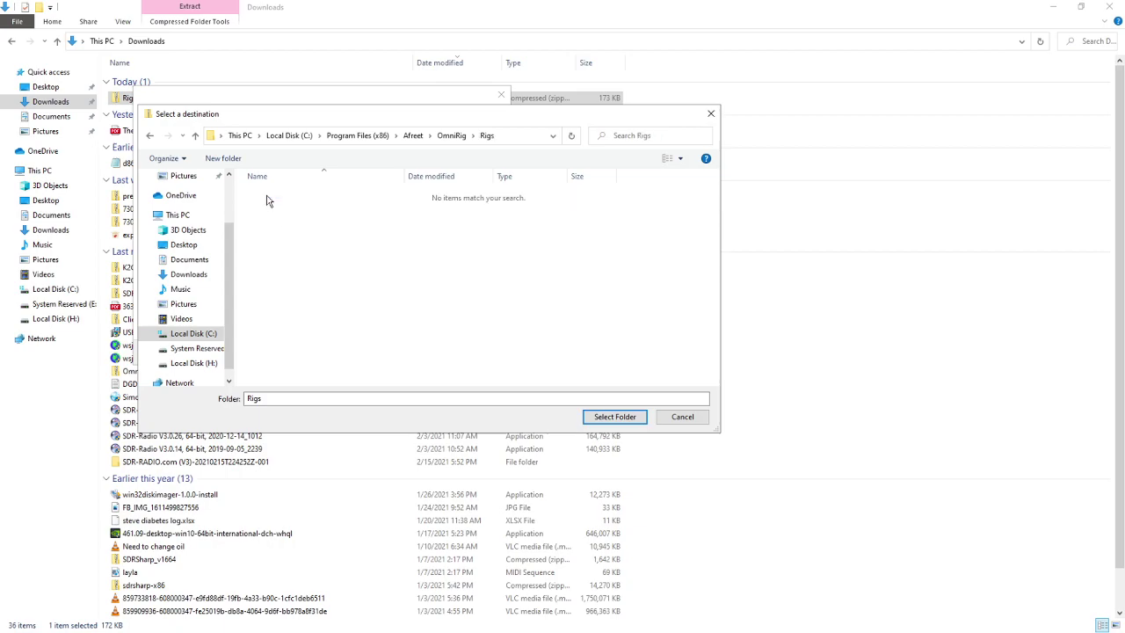
left_click(615, 418)
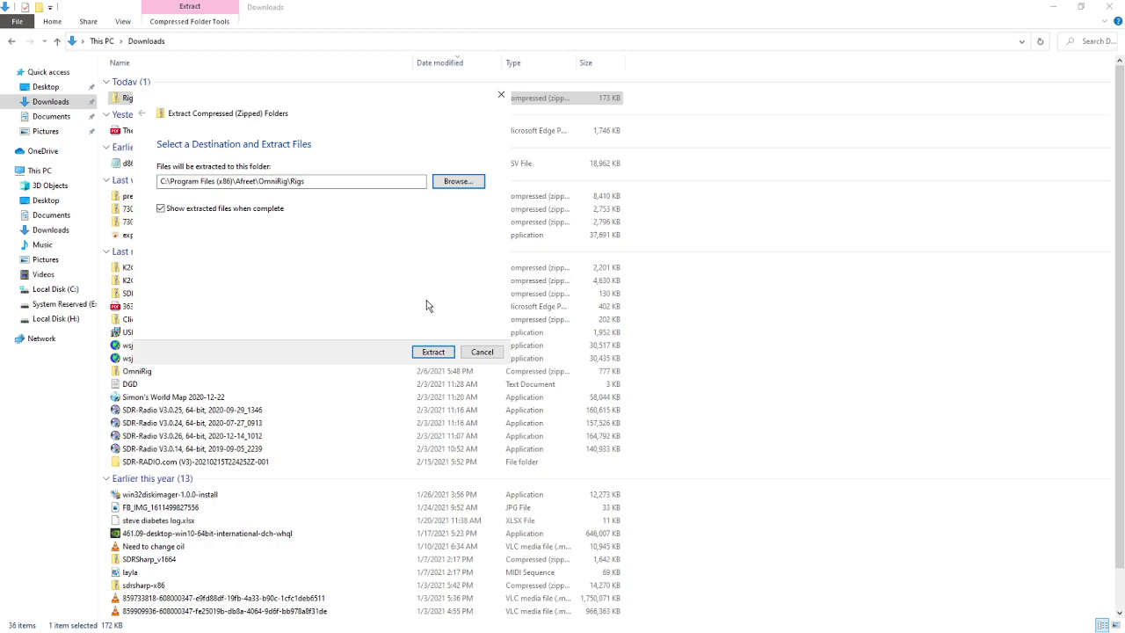
Extract the archive, replacing the files in the destination and granting administrator permission for all current items.
left_click(433, 353)
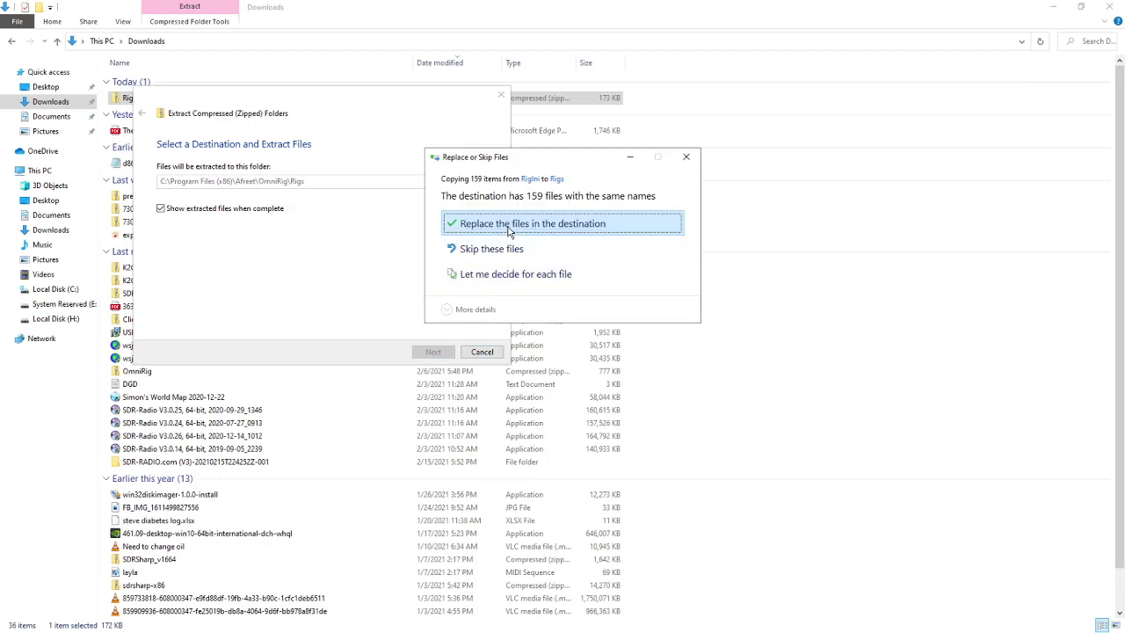
left_click(507, 227)
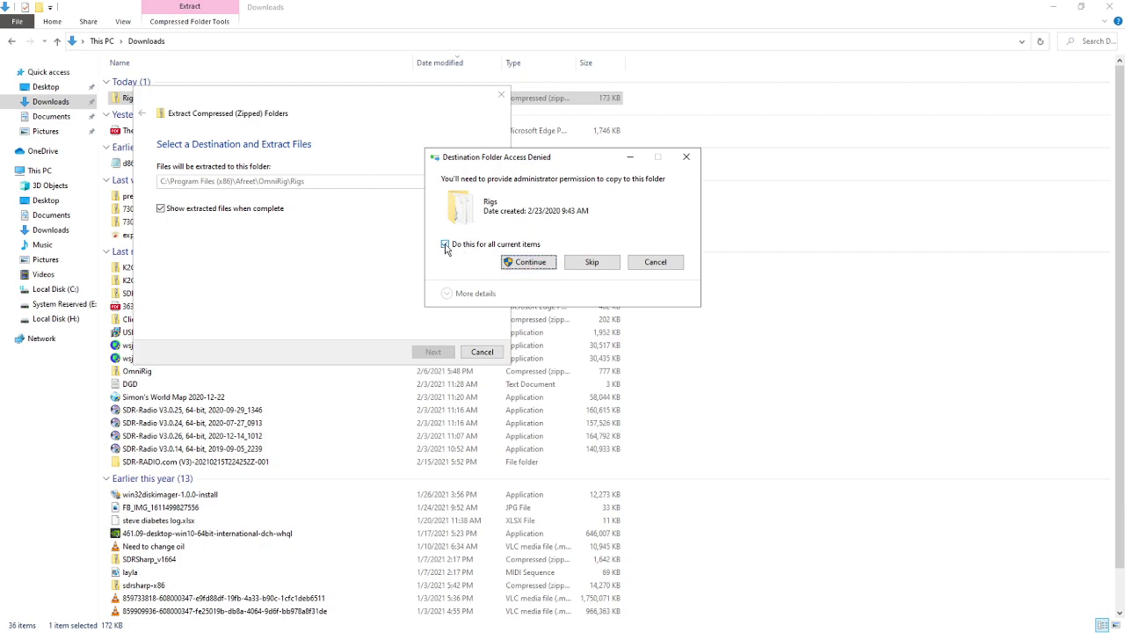
left_click(540, 264)
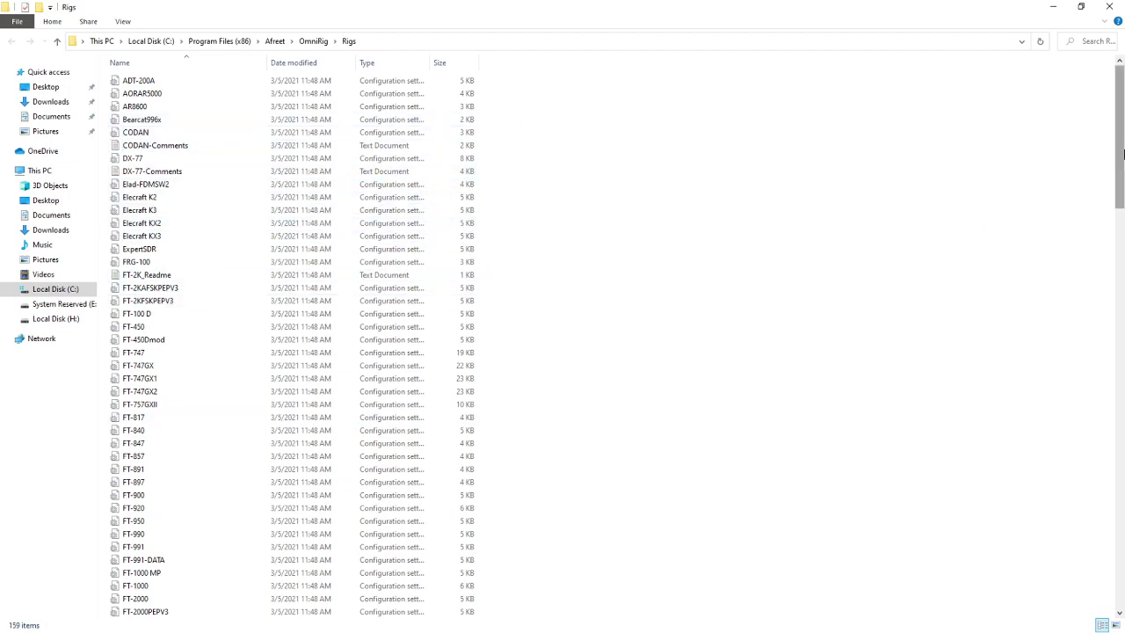
Examine the extracted FT-991 configuration file from the Rigs folder in Notepad, and close the file and folder.
left_click_drag(1119, 132, 1121, 288)
left_click_drag(1121, 356, 1099, 200)
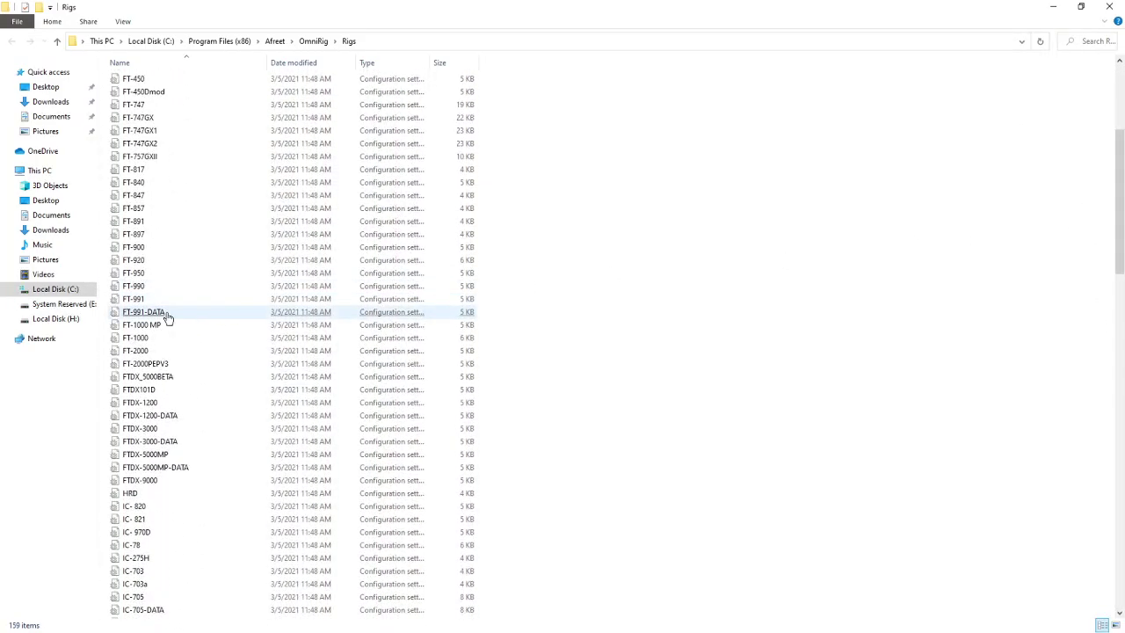
left_click(135, 299)
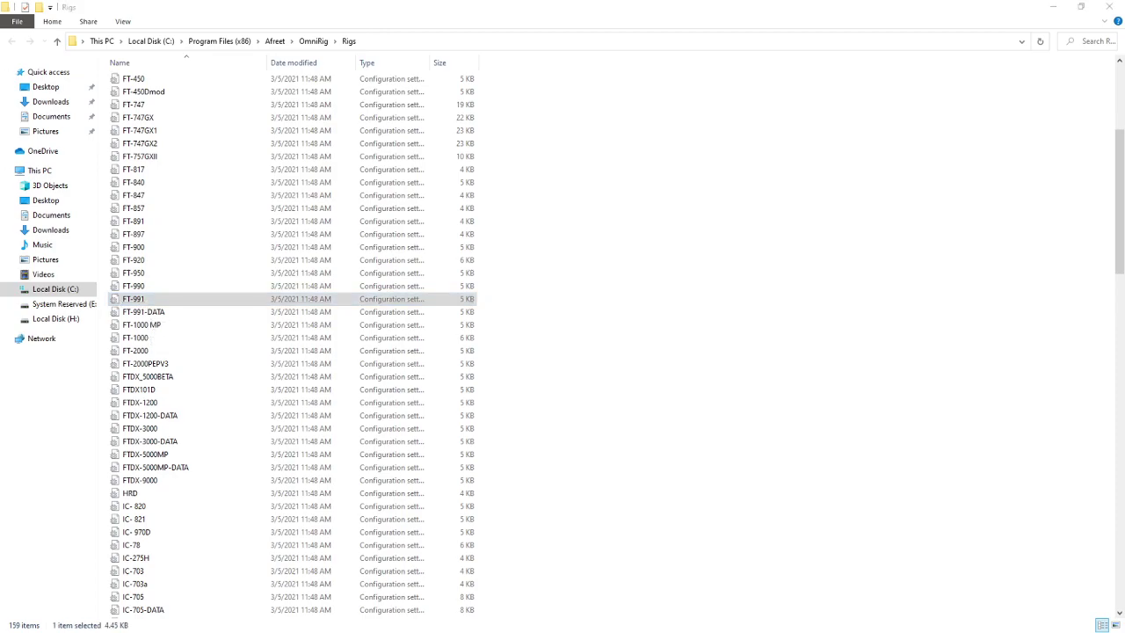
left_click_drag(261, 125, 473, 29)
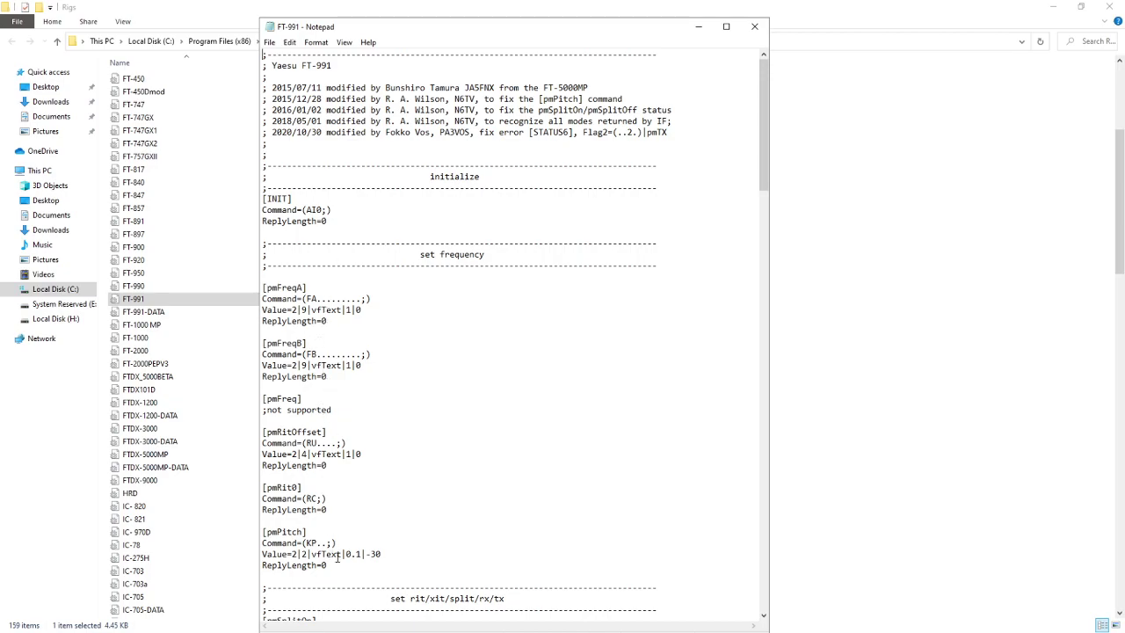
left_click_drag(765, 170, 770, 305)
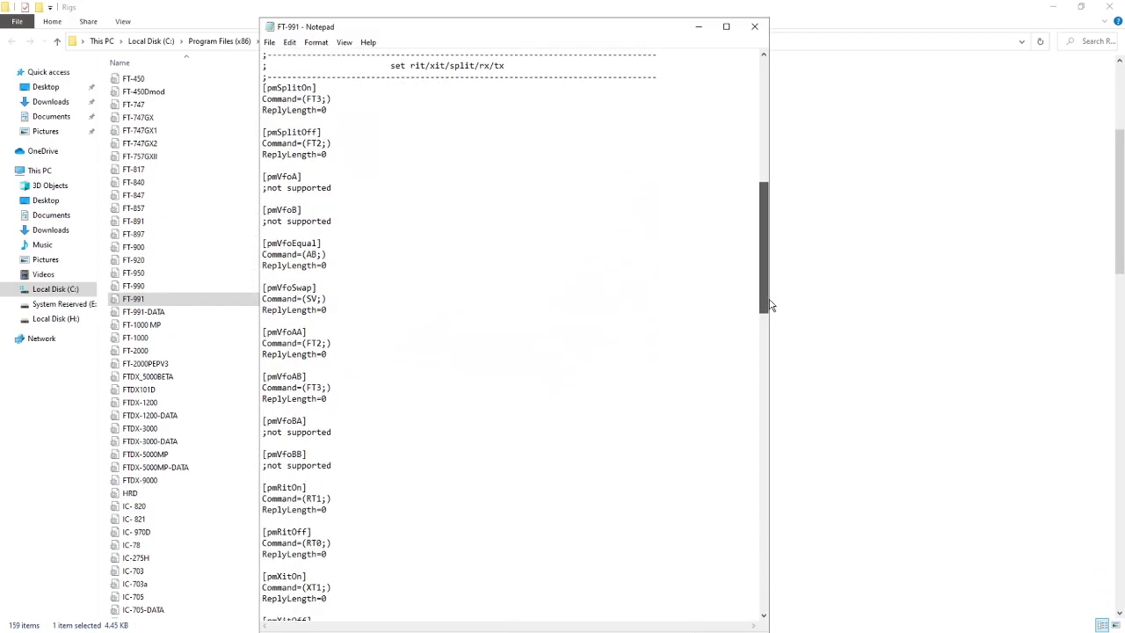
left_click(754, 27)
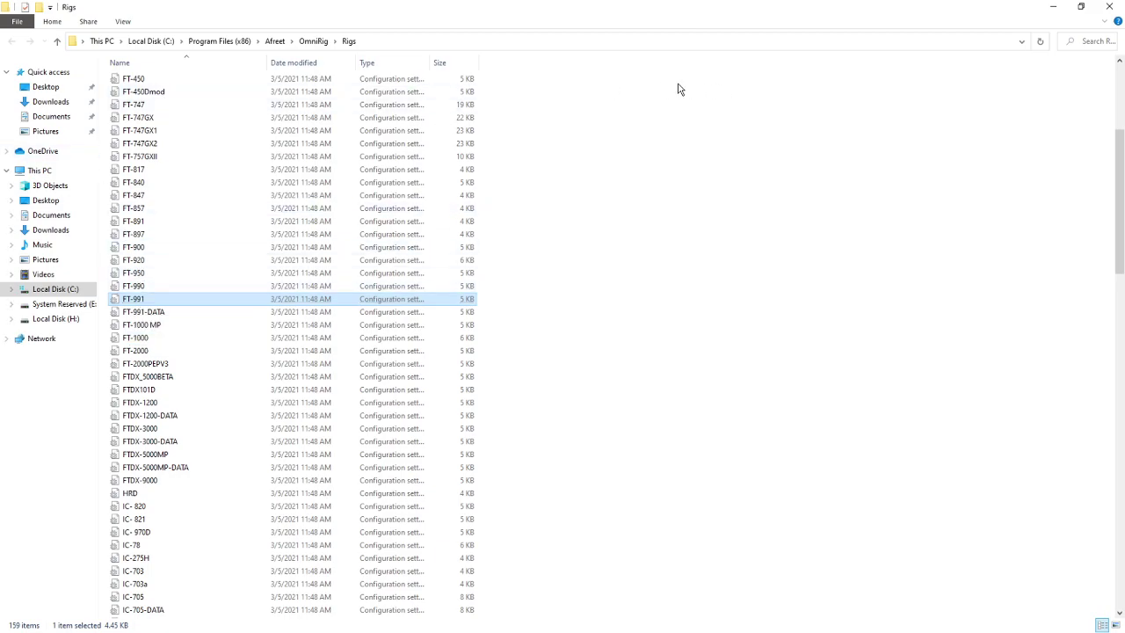
left_click(1112, 9)
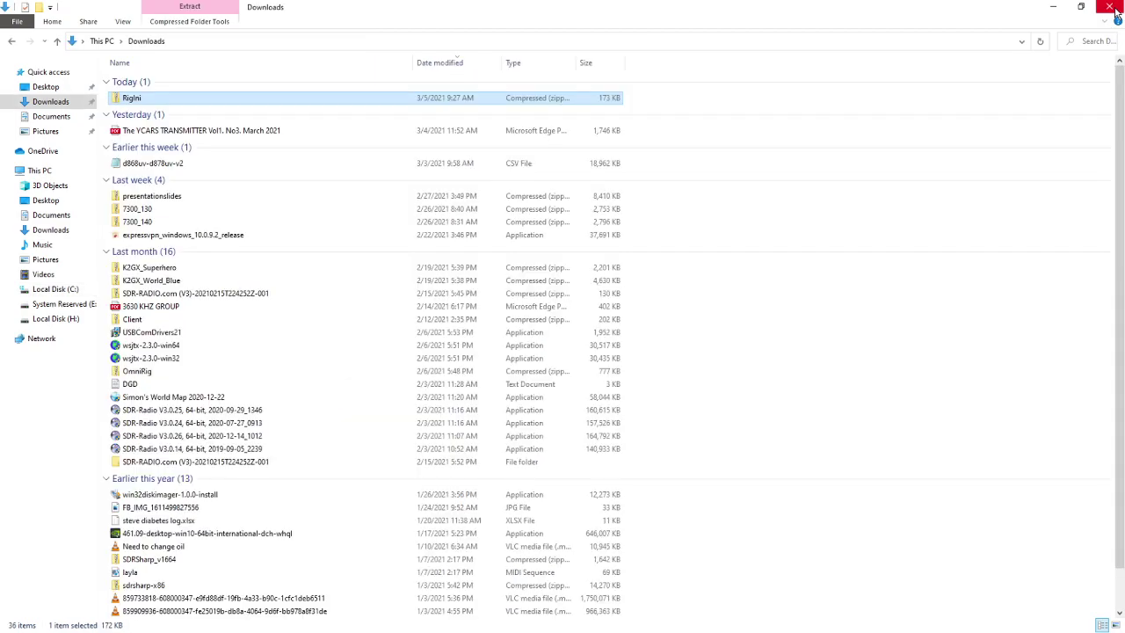
Examine the contents of the RigIni archive and the actions available for its FT-991 file.
double_click(132, 99)
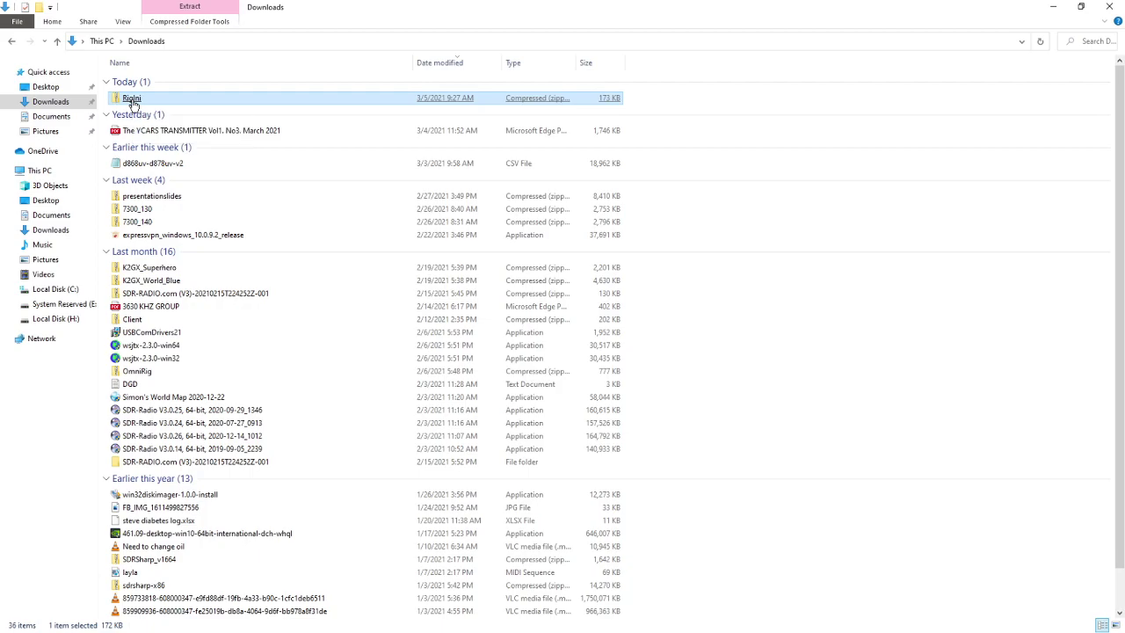
left_click(133, 107)
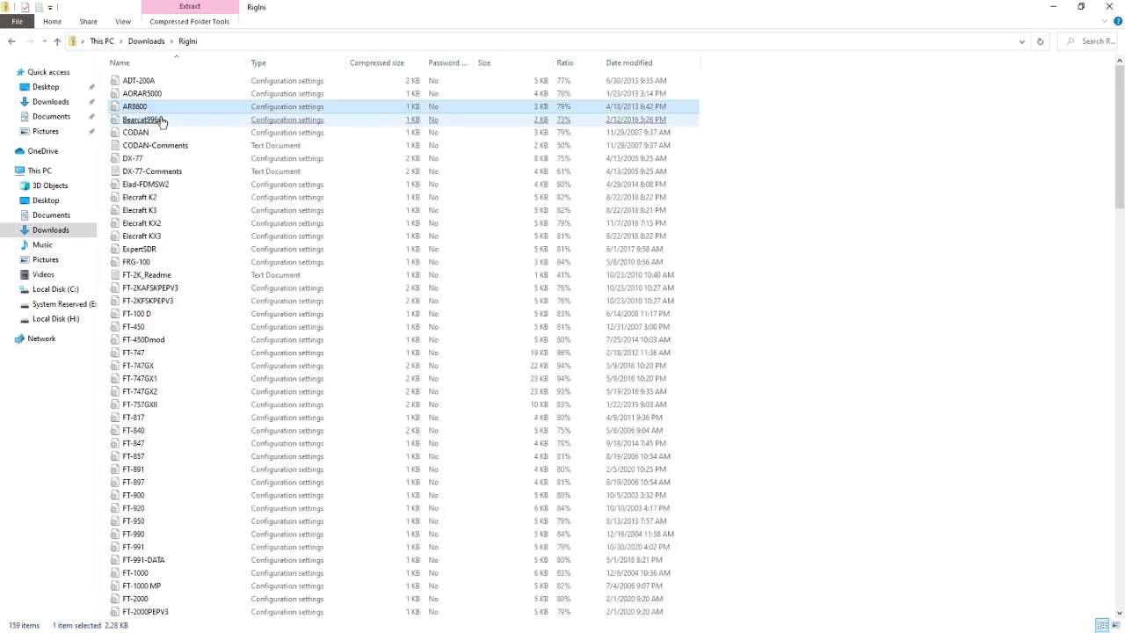
left_click(175, 417)
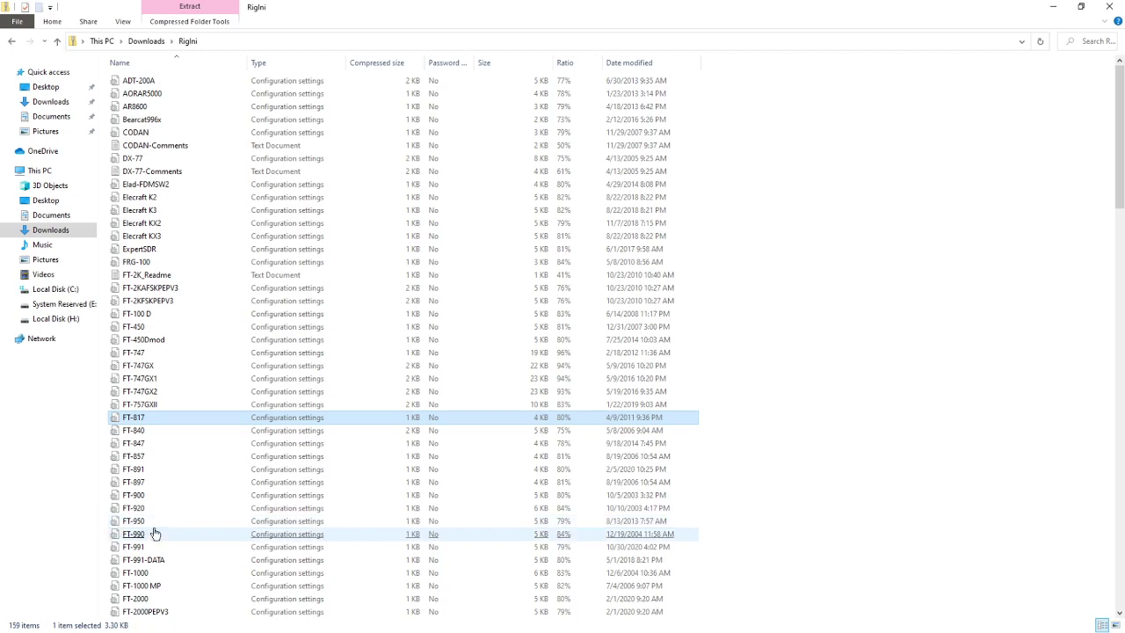
right_click(137, 547)
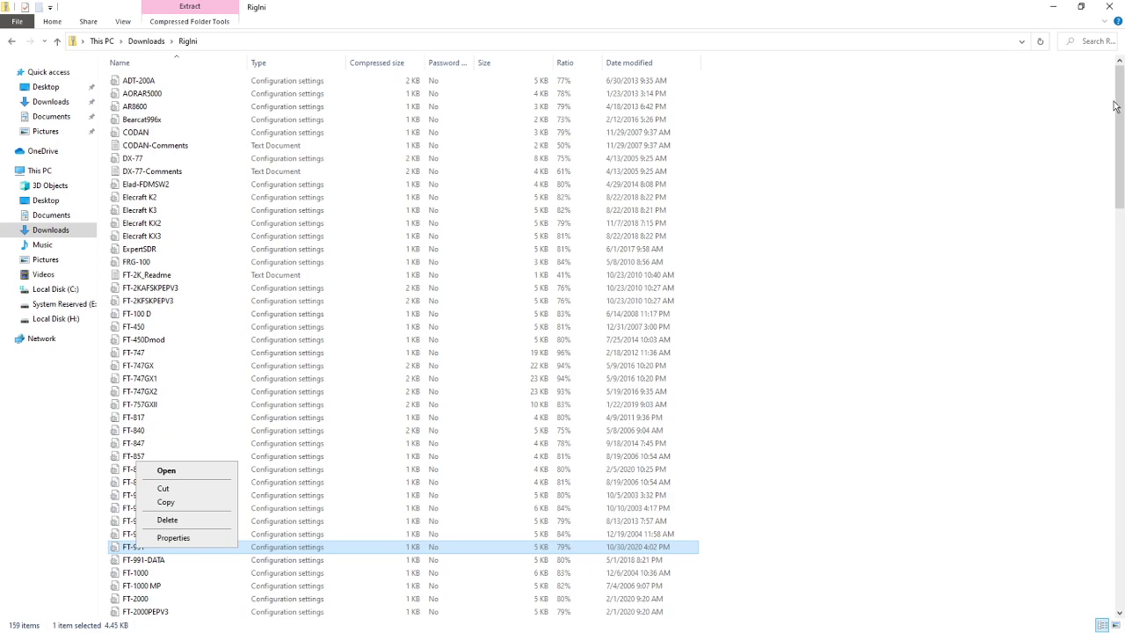
left_click(1007, 135)
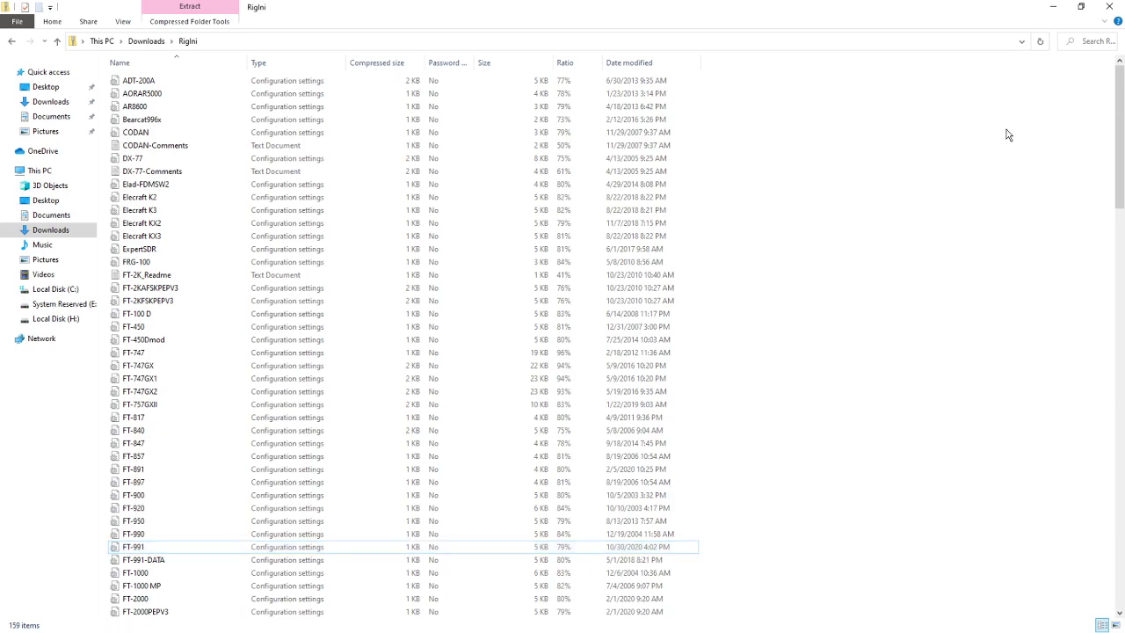
left_click(12, 43)
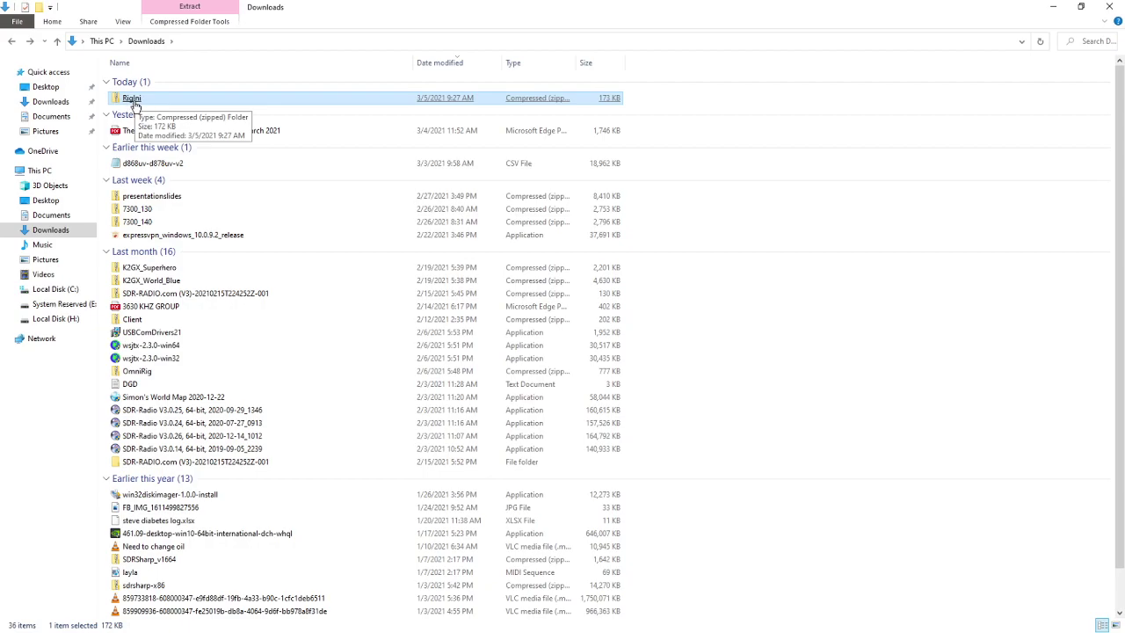
double_click(132, 98)
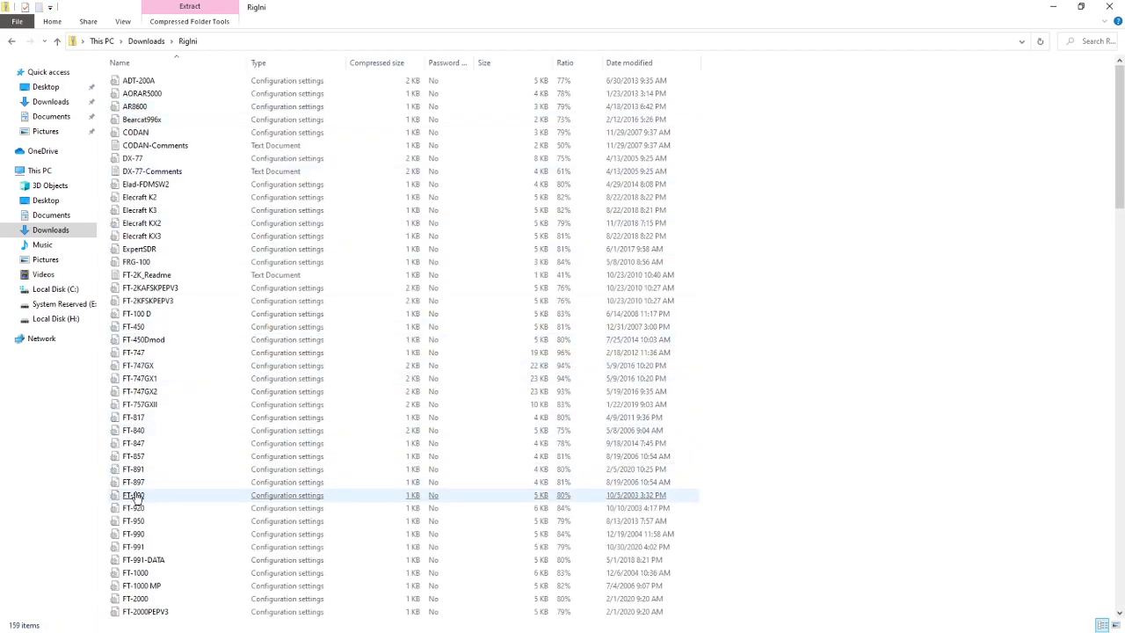
left_click(136, 547)
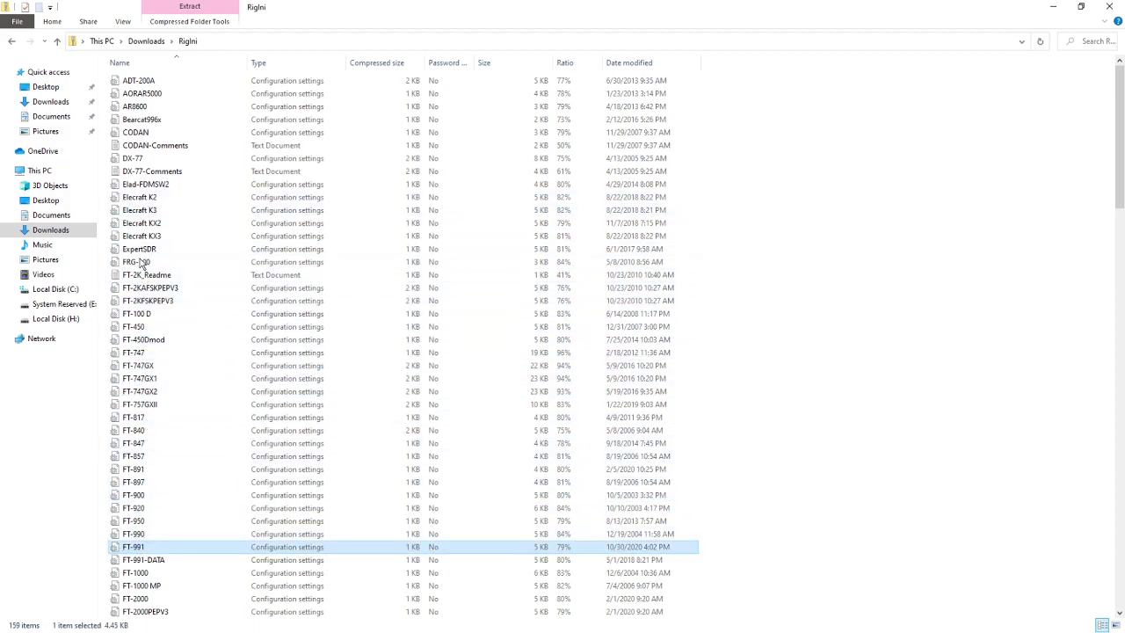
left_click(139, 585)
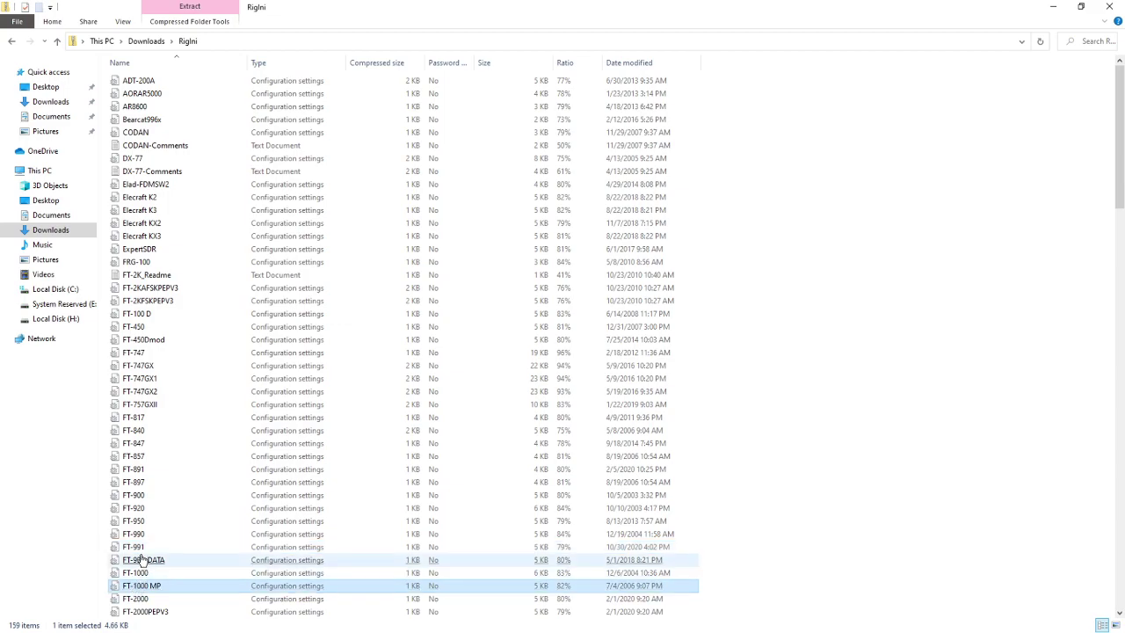
right_click(136, 548)
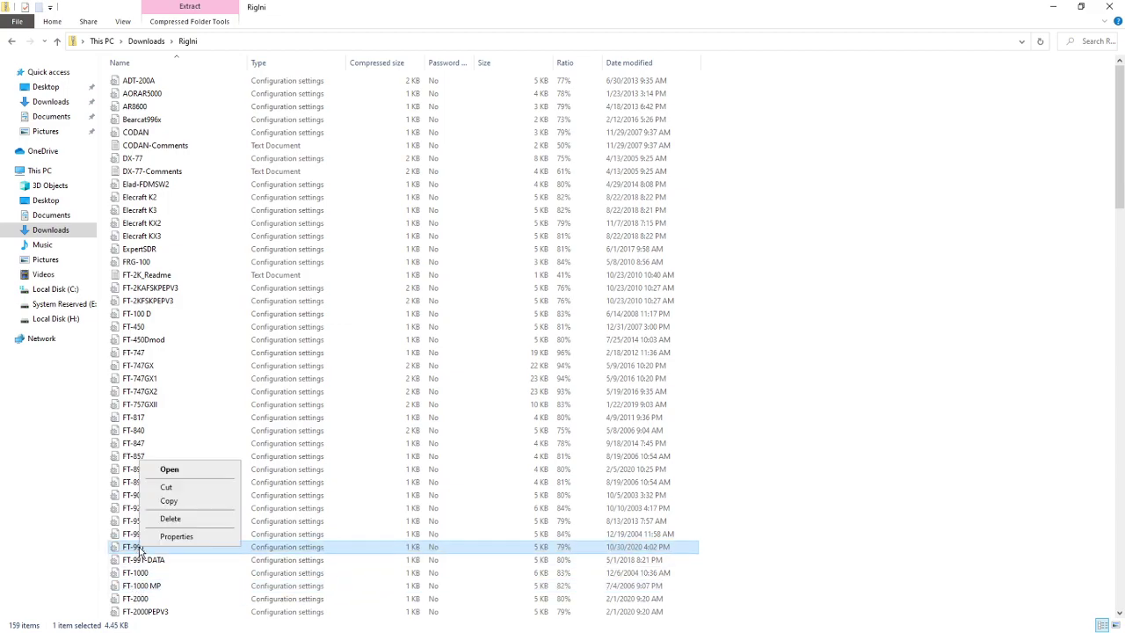
left_click(12, 41)
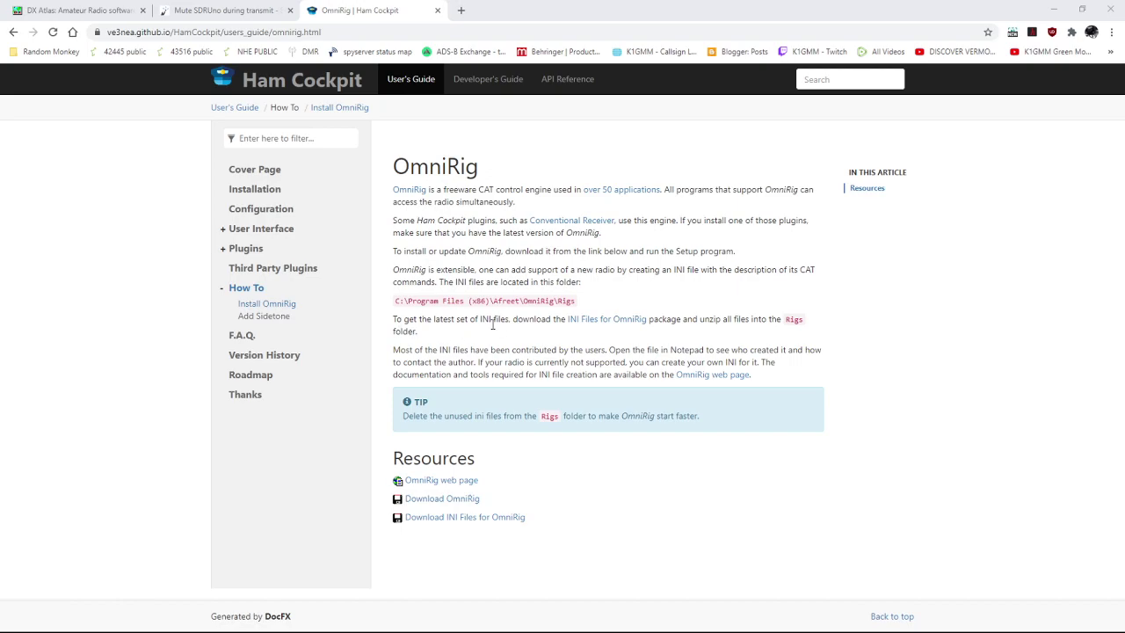
Switch to the browser and review the OmniRig INI file links on the Ham Cockpit OmniRig page and the DX Atlas downloads page.
right_click(621, 325)
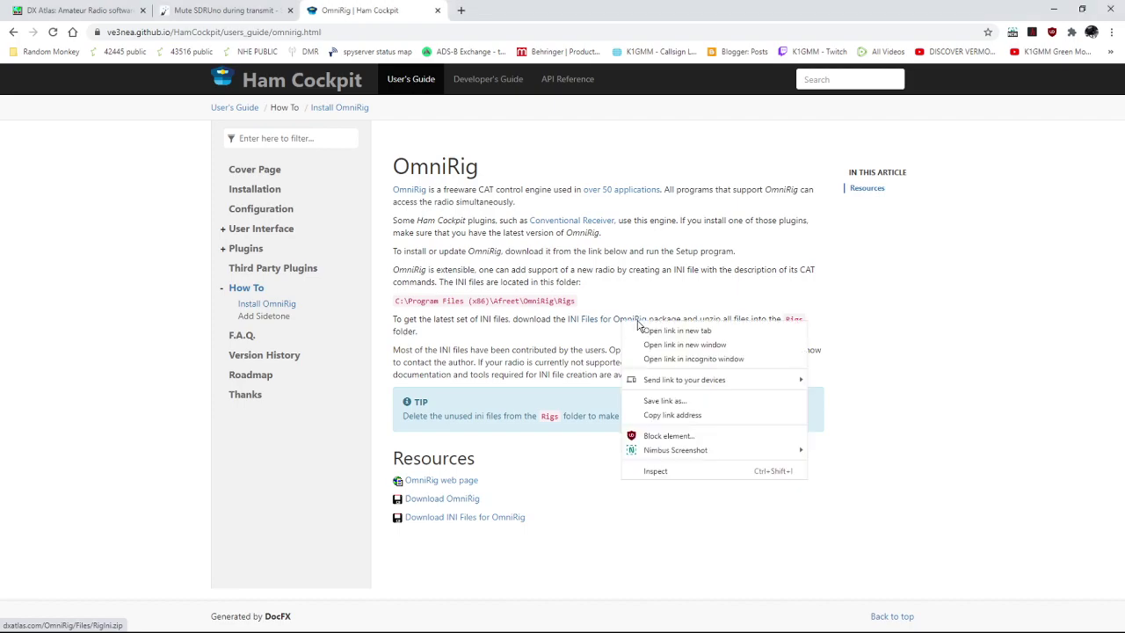
left_click(1004, 292)
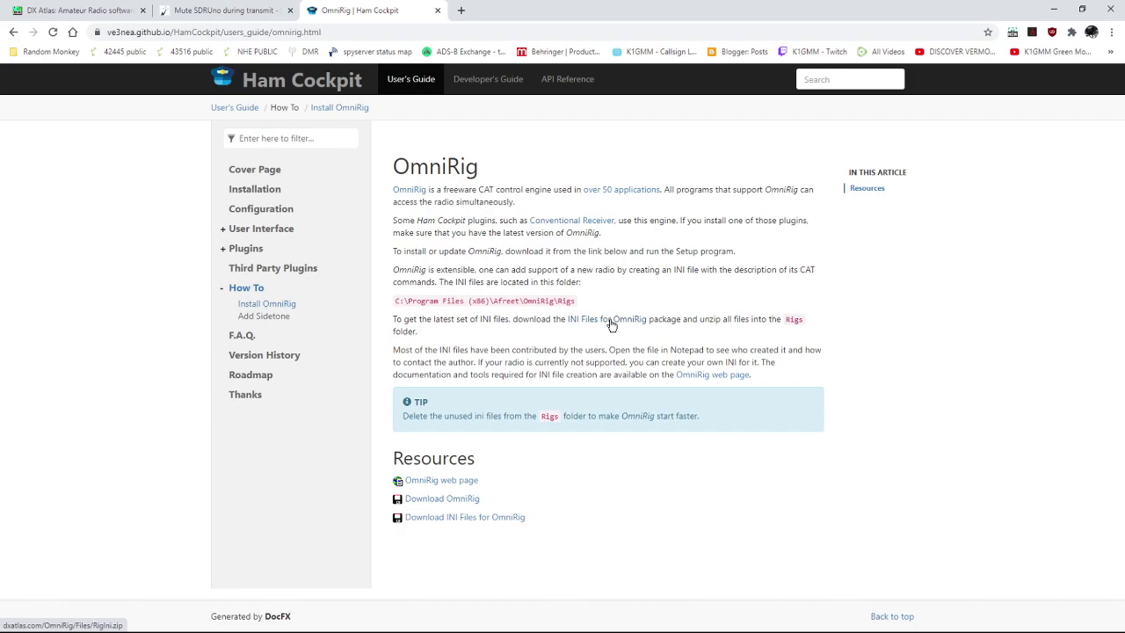
left_click(94, 12)
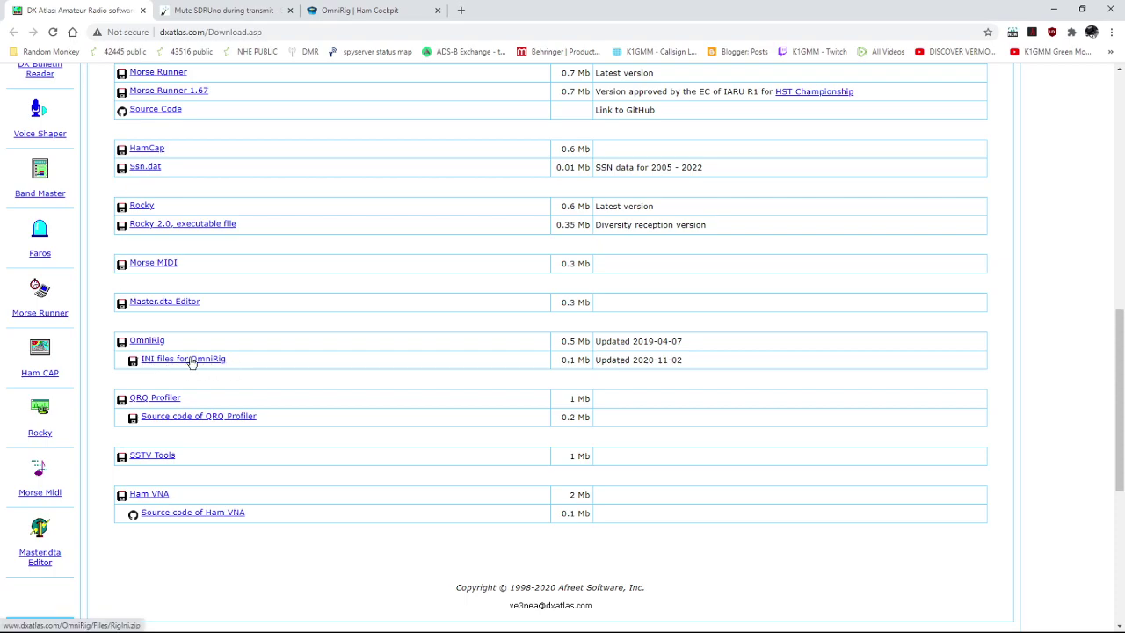
left_click(353, 11)
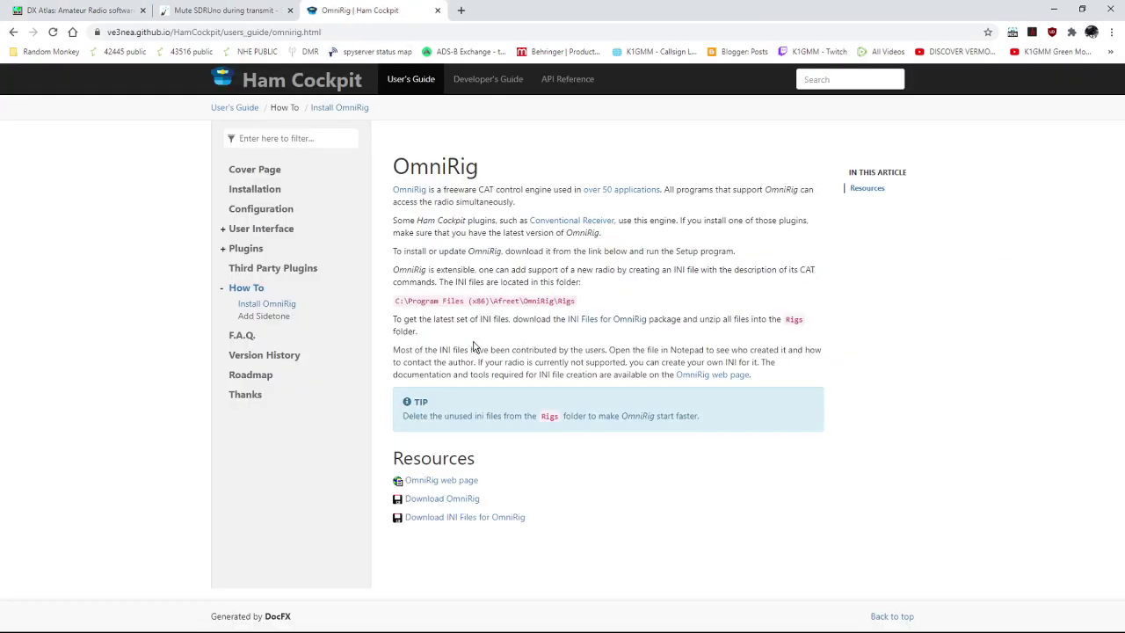